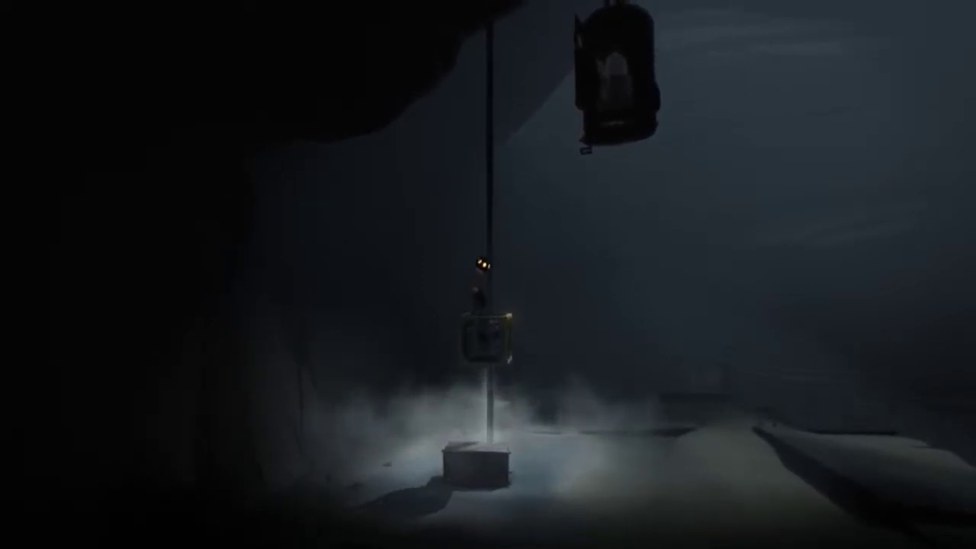
- Leap from the rising box onto the hanging cage, drop, and lead the freed figures onto the dock
{"action": "key", "text": "space"}
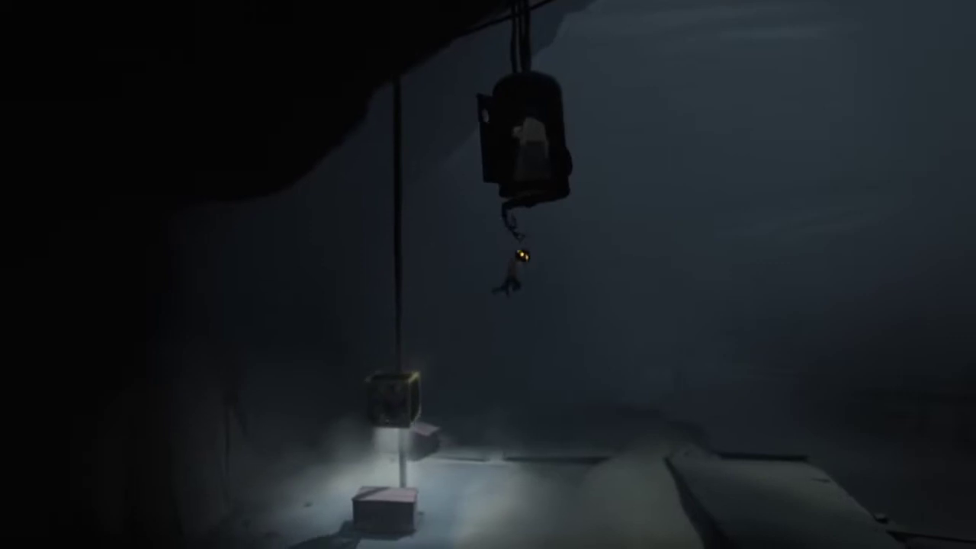
{"action": "key", "text": "ctrl"}
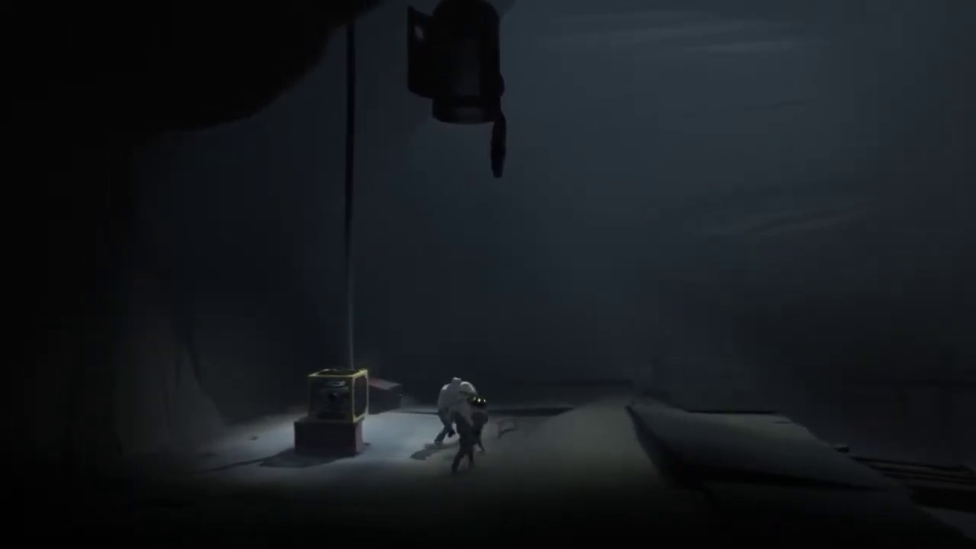
{"action": "key", "text": "Right"}
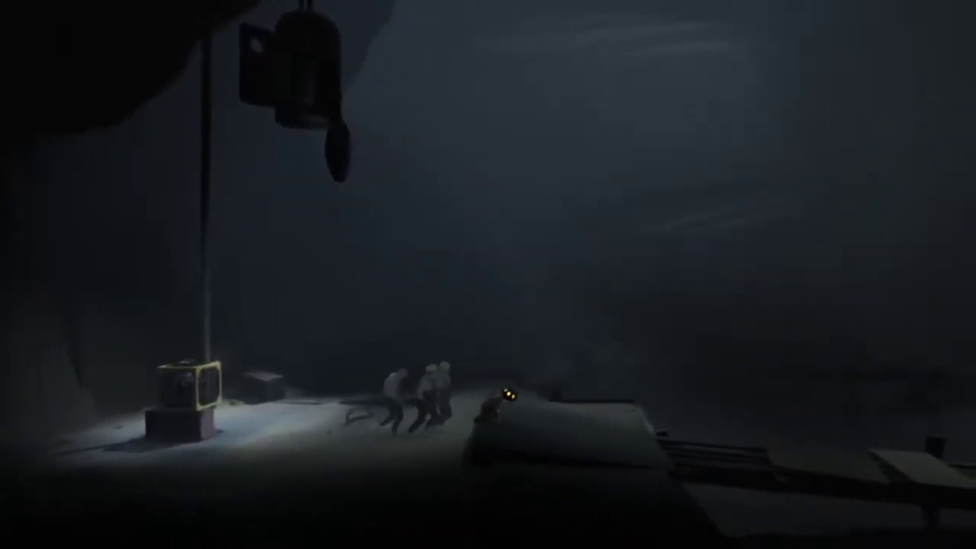
{"action": "key", "text": "Right"}
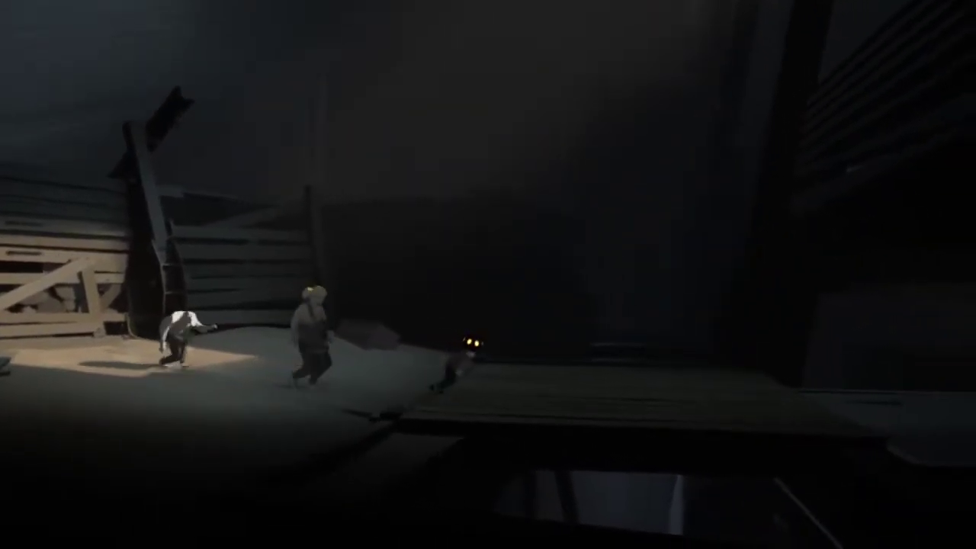
{"action": "key", "text": "Right"}
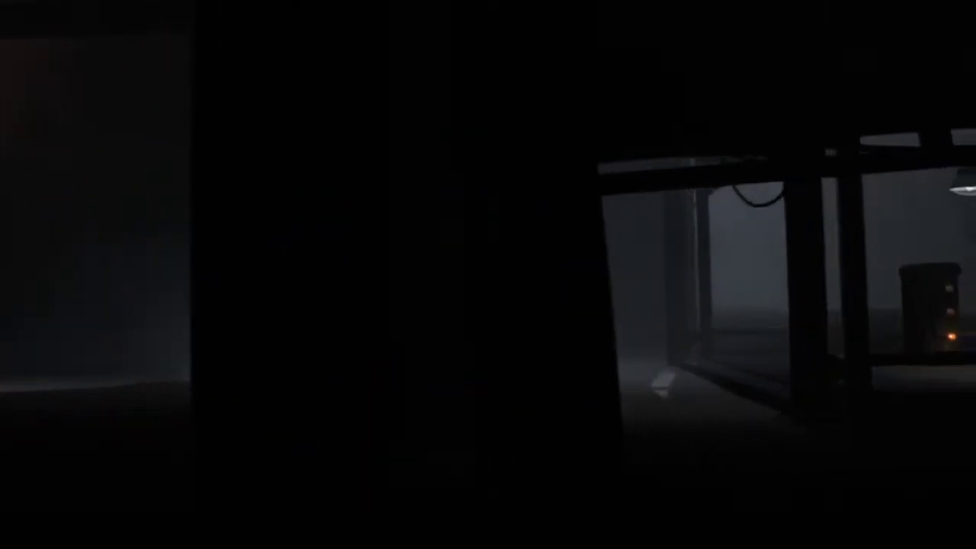
- Draw the pale figures to the lit box, then lead the crowd out of the lift past the pillars
{"action": "key", "text": "Left"}
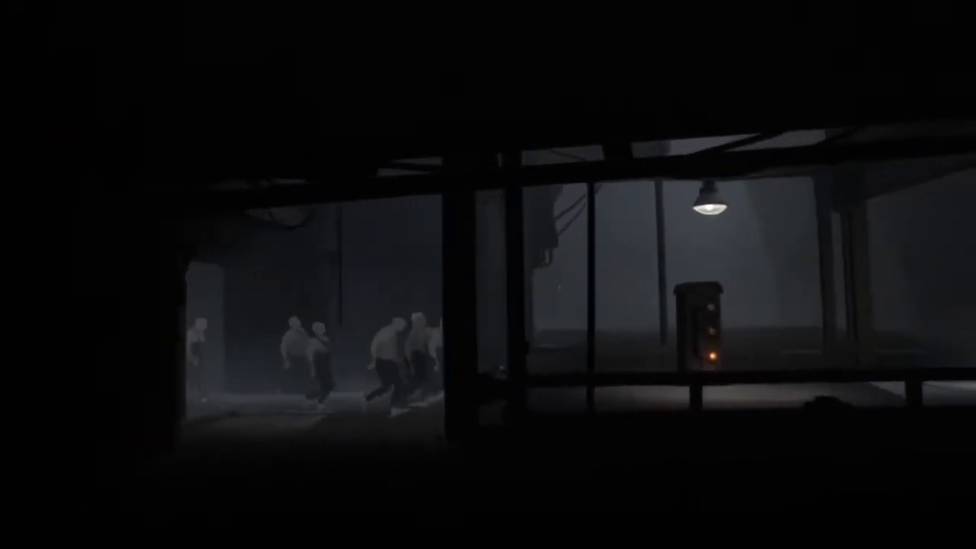
{"action": "key", "text": "Right"}
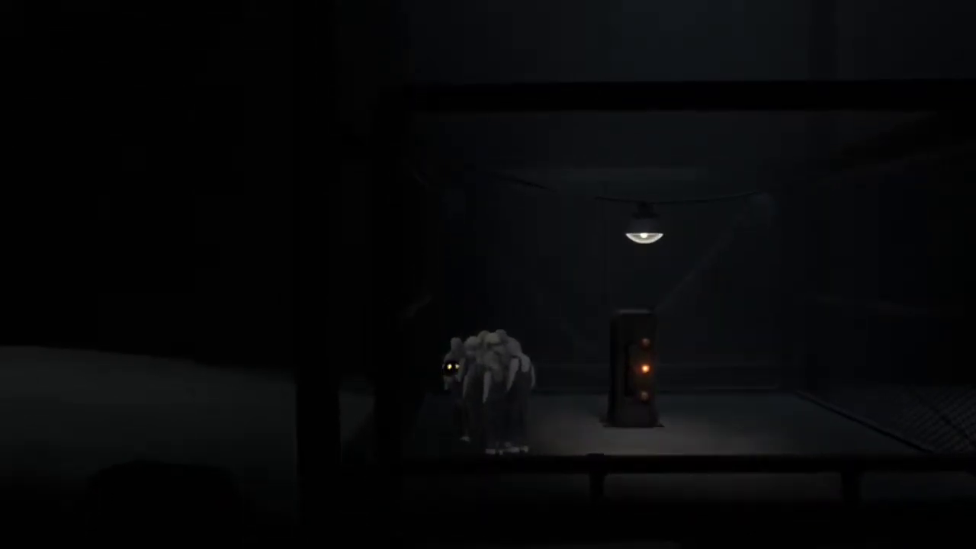
{"action": "key", "text": "Left"}
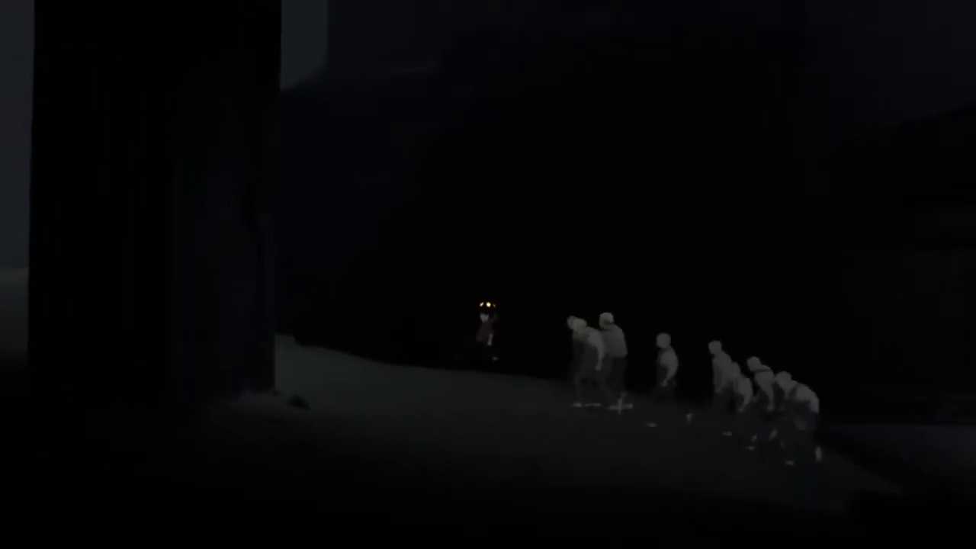
{"action": "key", "text": "Left"}
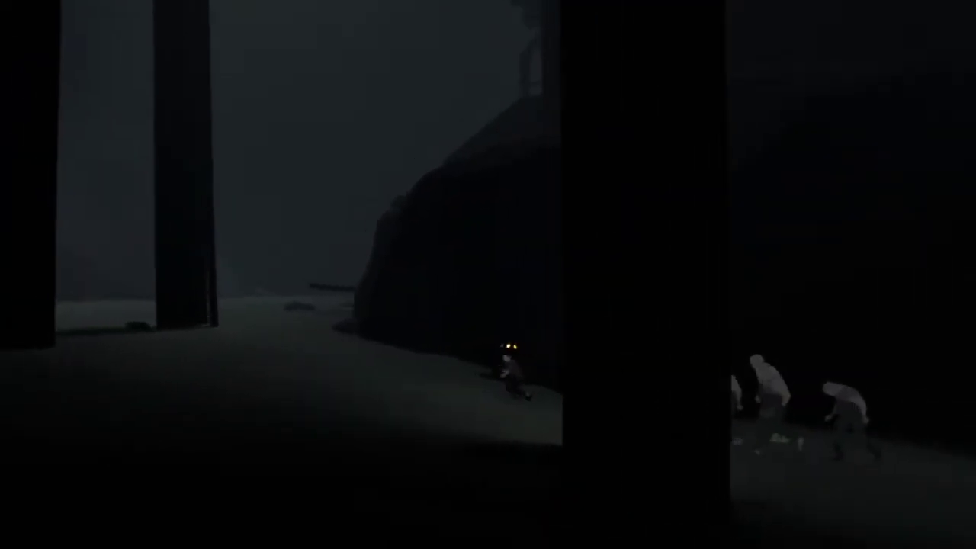
{"action": "key", "text": "Left"}
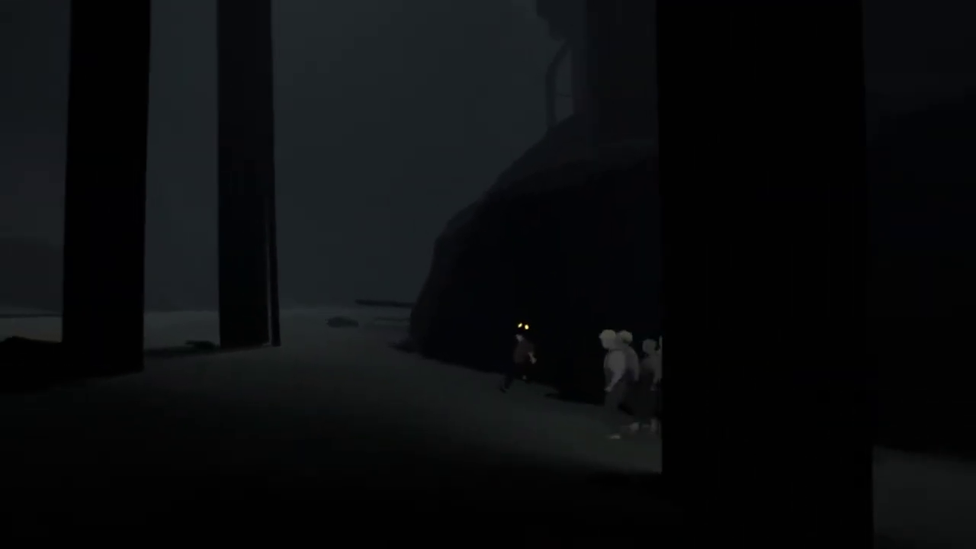
{"action": "key", "text": "Left"}
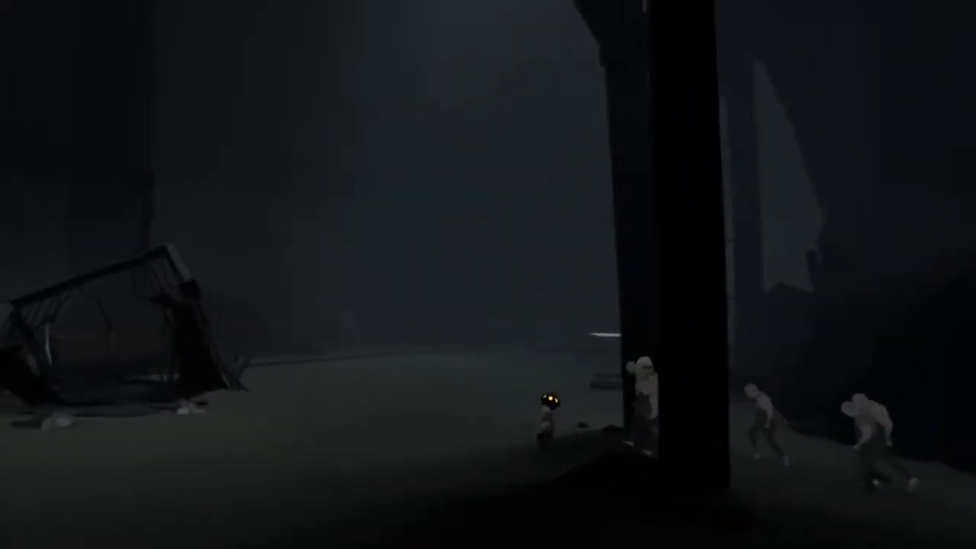
{"action": "key", "text": "Left"}
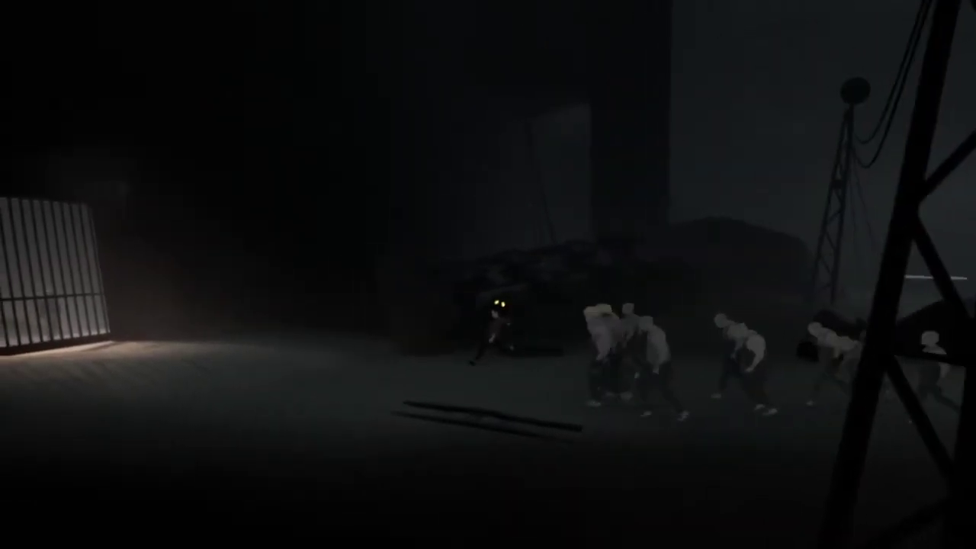
- Reach the lit gate ahead of the crowd, then leap onto the wooden table and cross it leftward
{"action": "key", "text": "Left"}
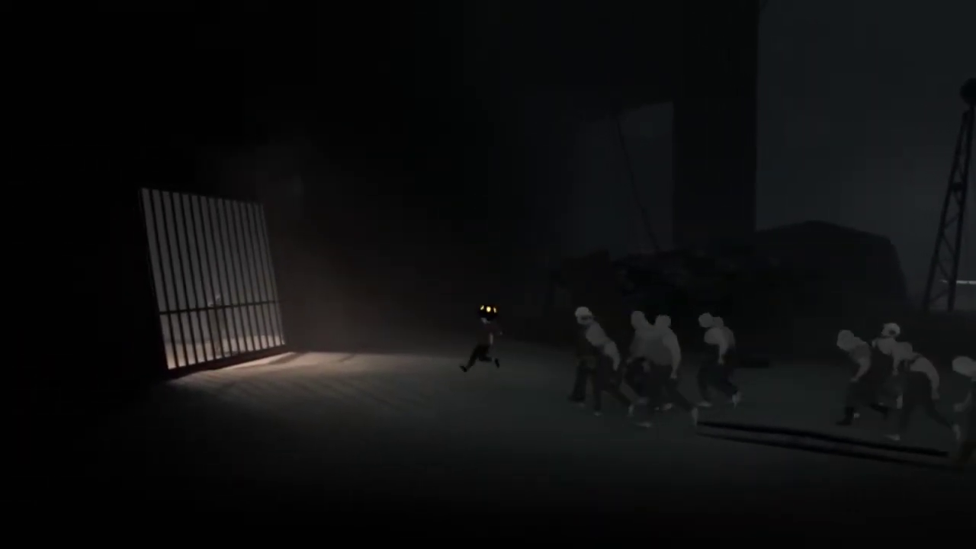
{"action": "key", "text": "Left"}
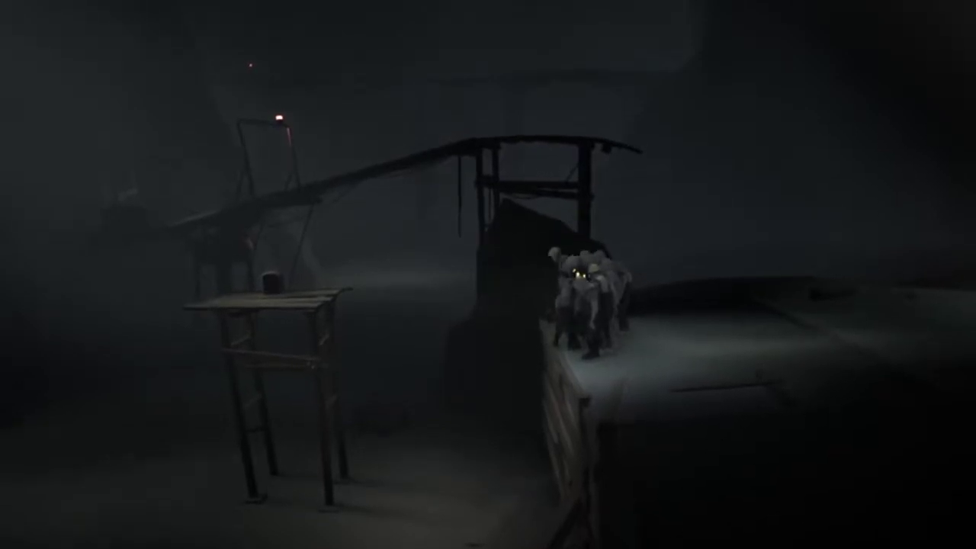
{"action": "key", "text": "space"}
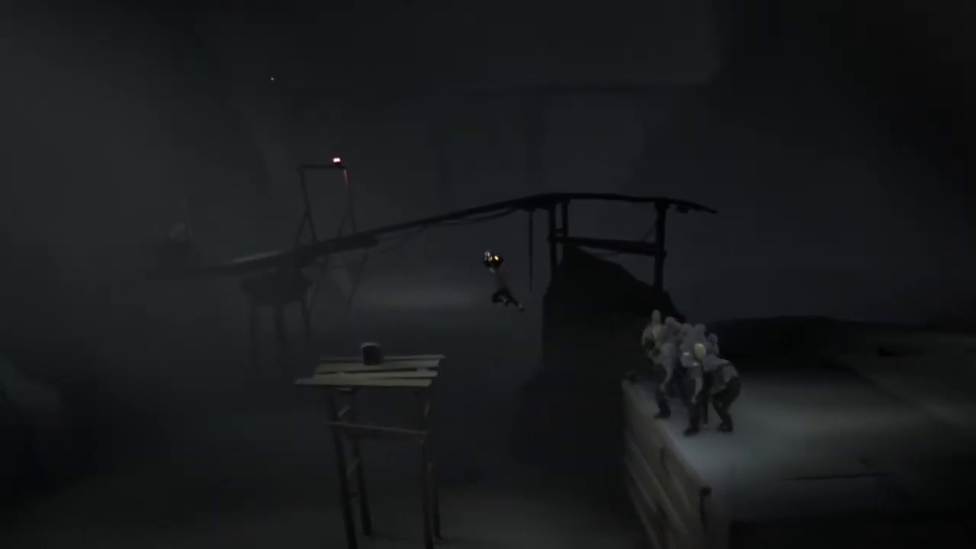
{"action": "key", "text": "Left"}
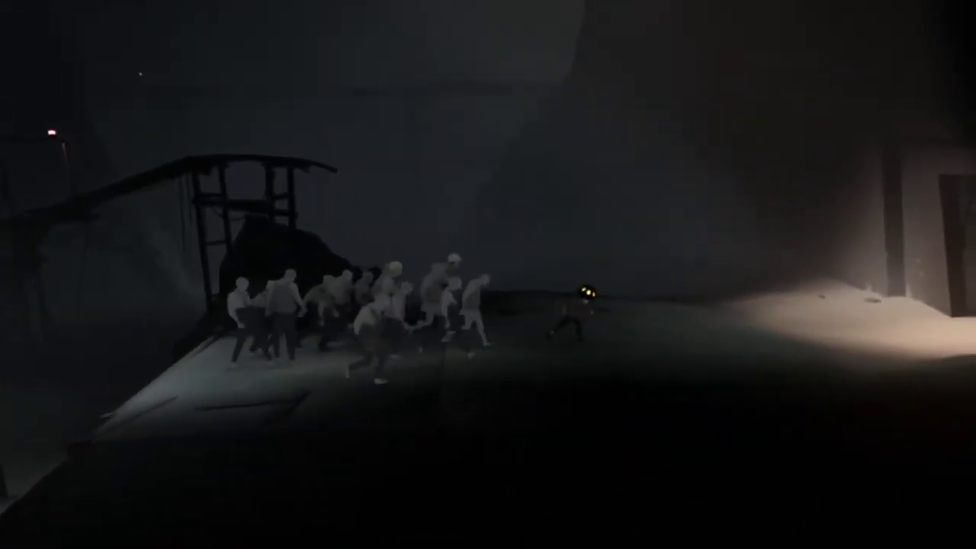
{"action": "key", "text": "Right"}
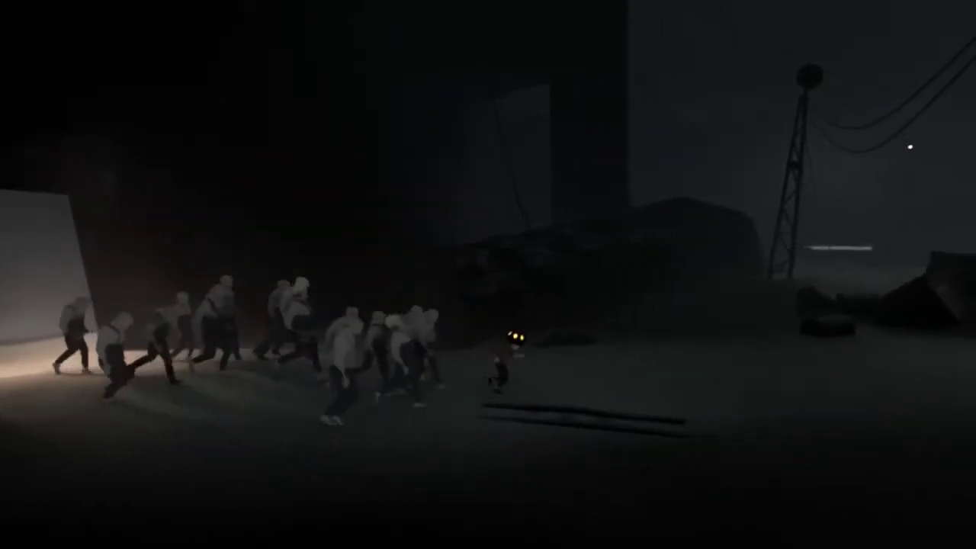
- Lead the crowd right past the wrecked bench and the dark pillars
{"action": "key", "text": "Right"}
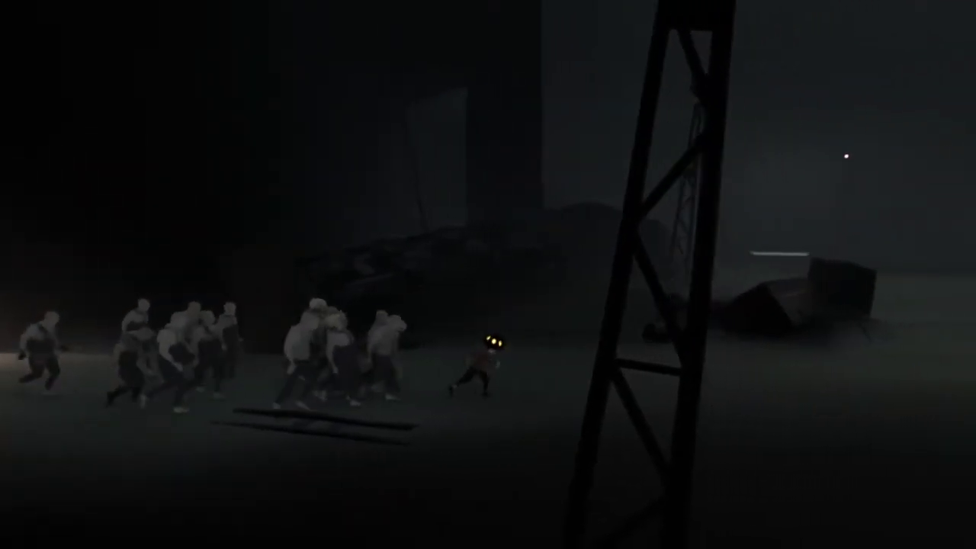
{"action": "key", "text": "Right"}
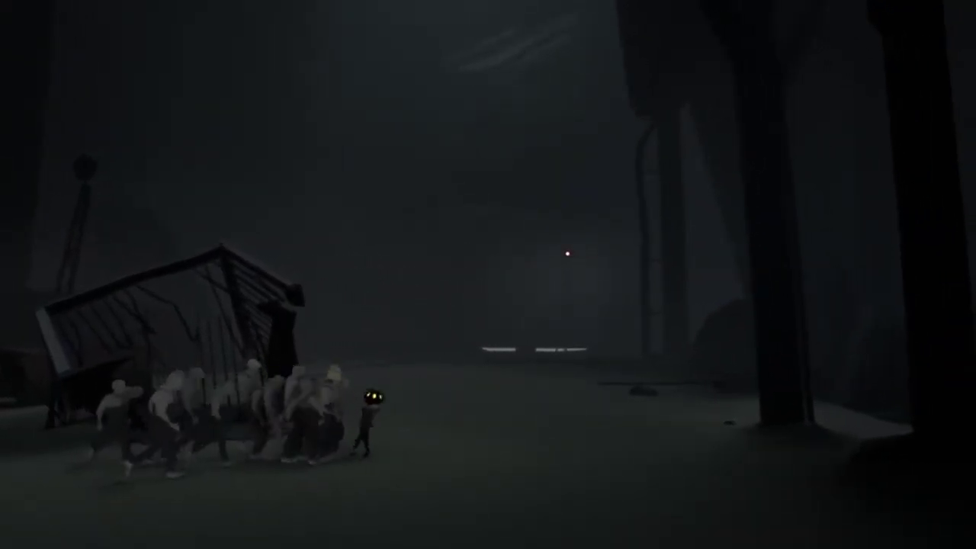
{"action": "key", "text": "Right"}
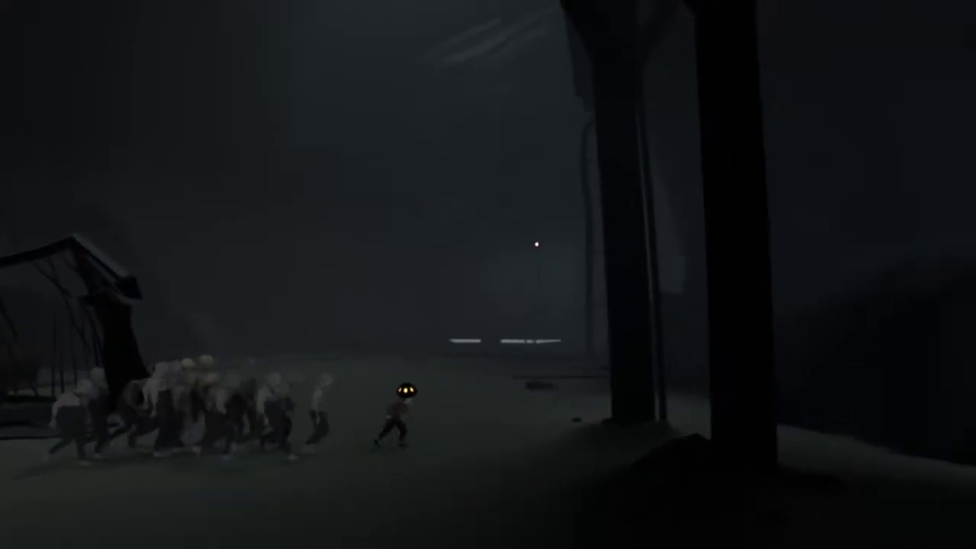
{"action": "key", "text": "Right"}
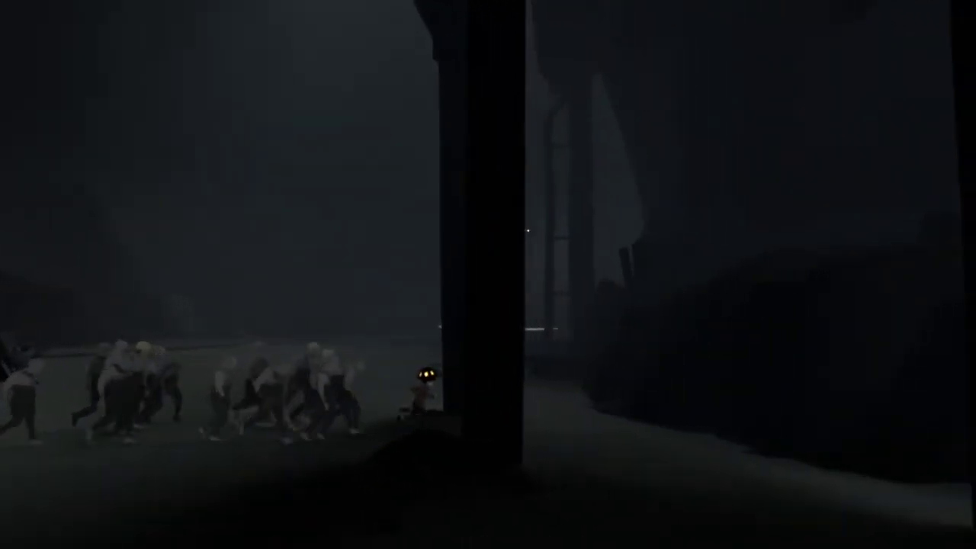
{"action": "key", "text": "Right"}
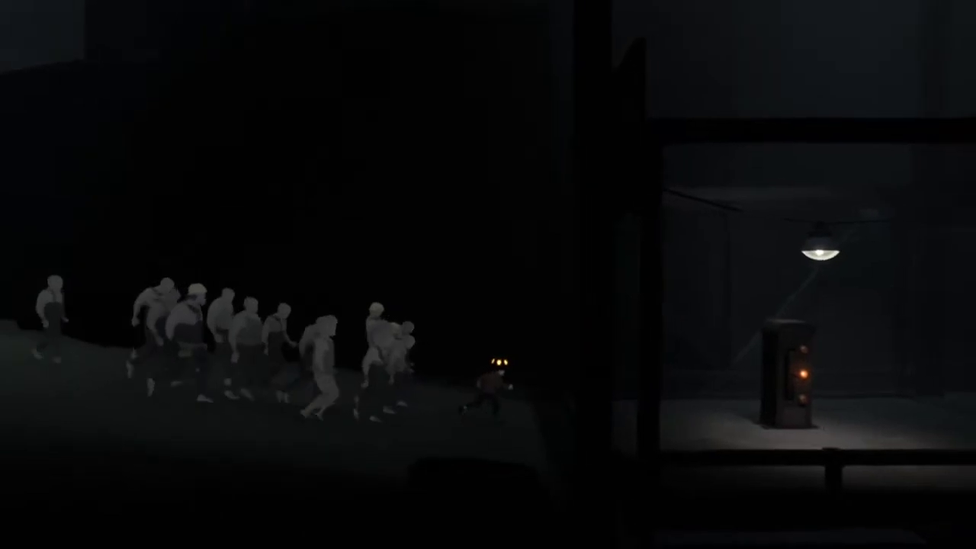
- Run past the lamp-lit machine to the floor plate and gather the crowd onto it
{"action": "key", "text": "Right"}
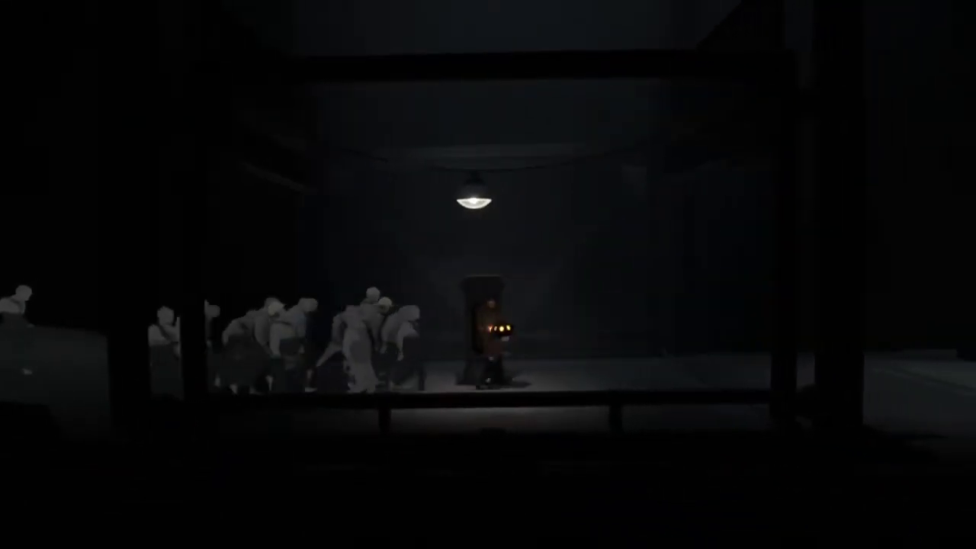
{"action": "key", "text": "Right"}
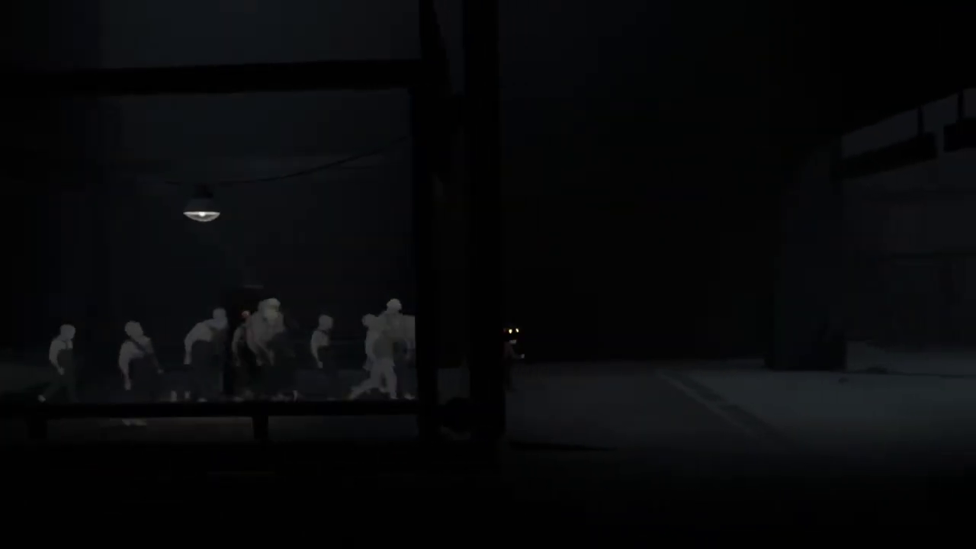
{"action": "key", "text": "Right"}
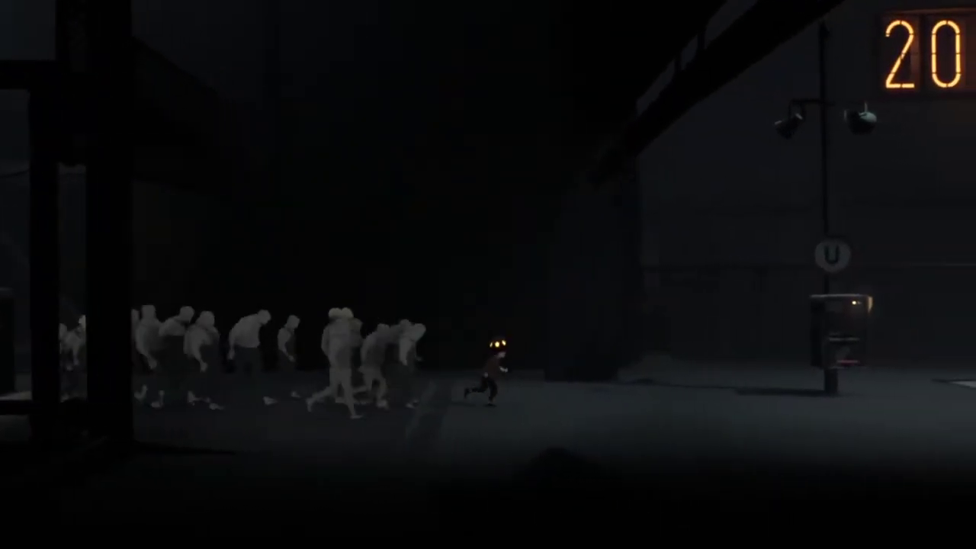
{"action": "key", "text": "Right"}
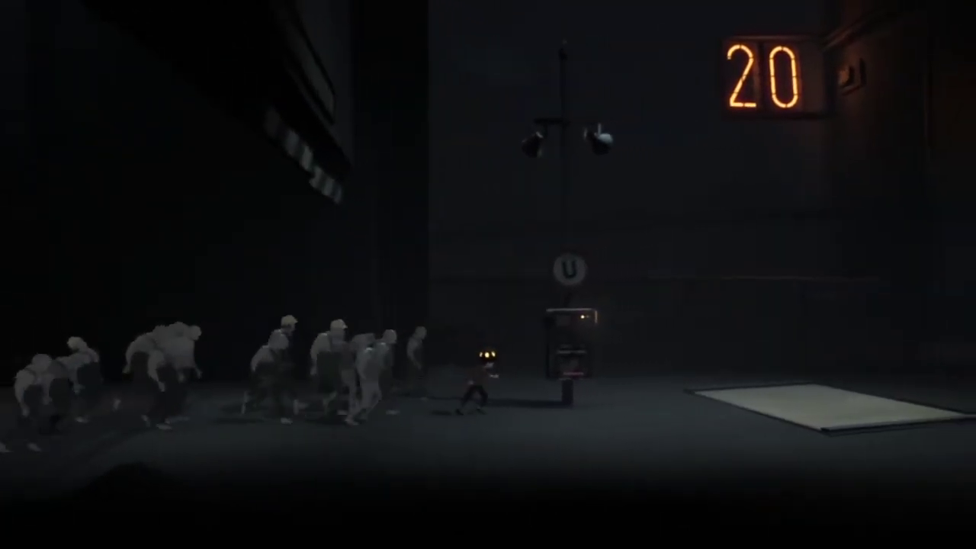
{"action": "key", "text": "Right"}
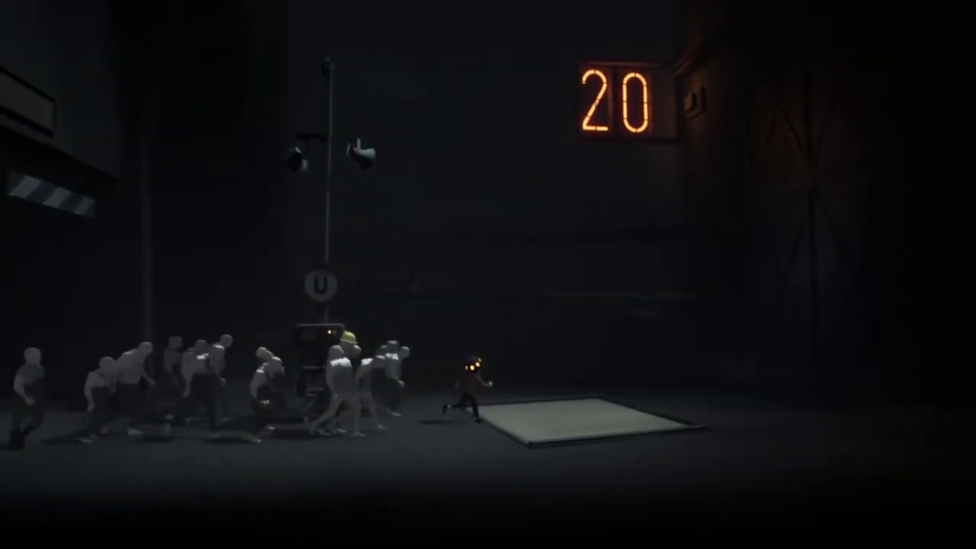
{"action": "key", "text": "Right"}
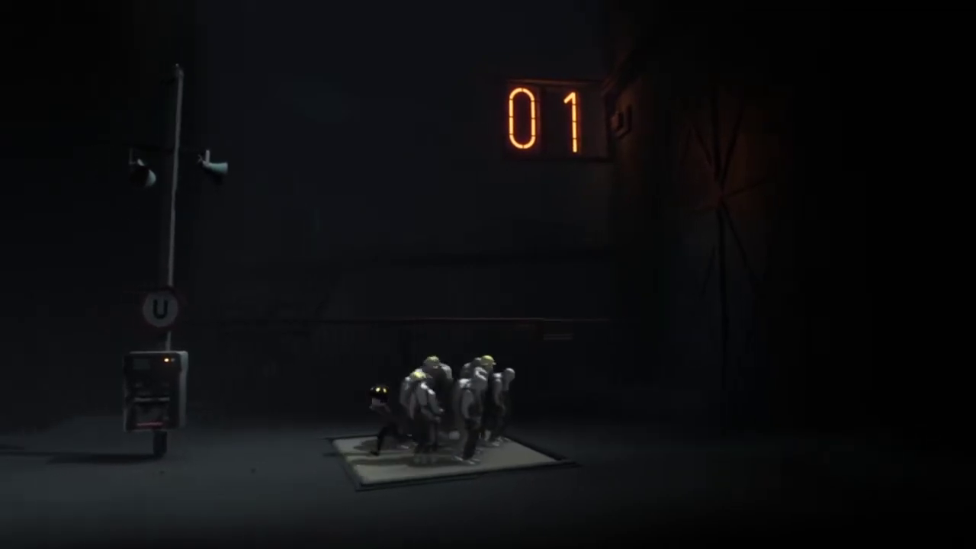
{"action": "key", "text": "Left"}
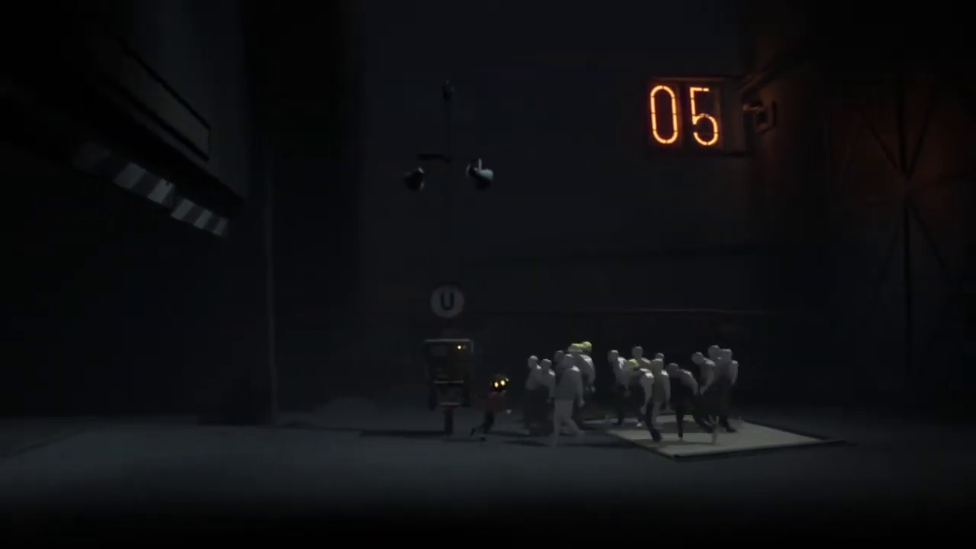
{"action": "key", "text": "Right"}
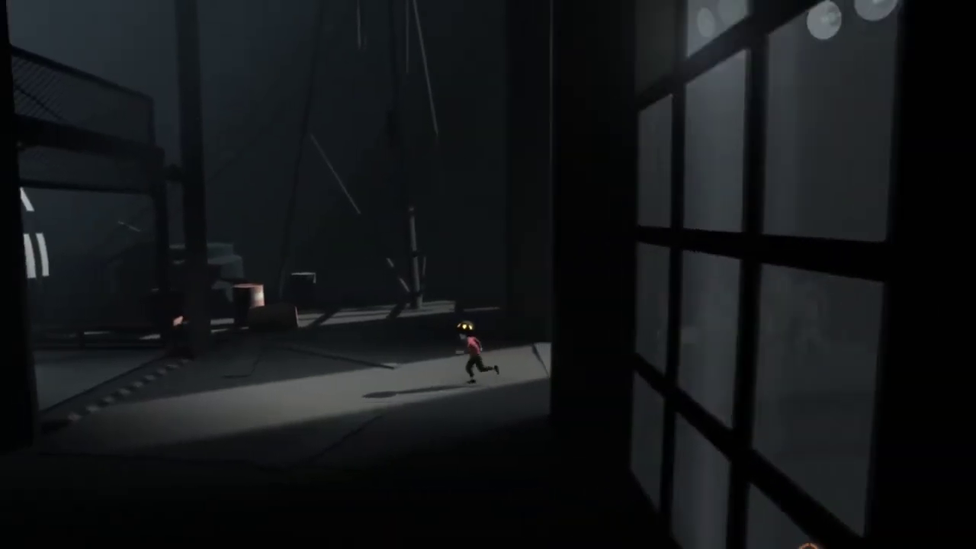
- Lead the workers left into the next area, then leave them behind heading right
{"action": "key", "text": "Left"}
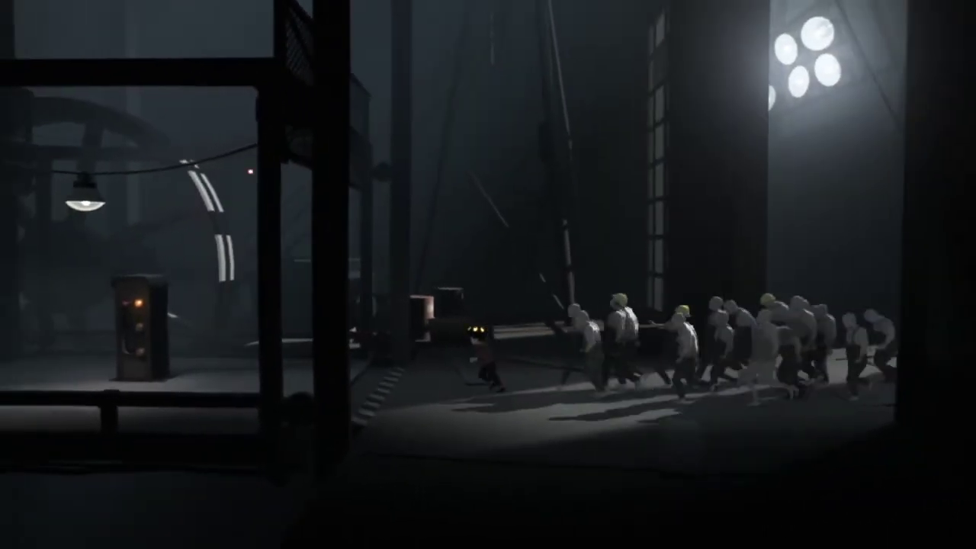
{"action": "key", "text": "Left"}
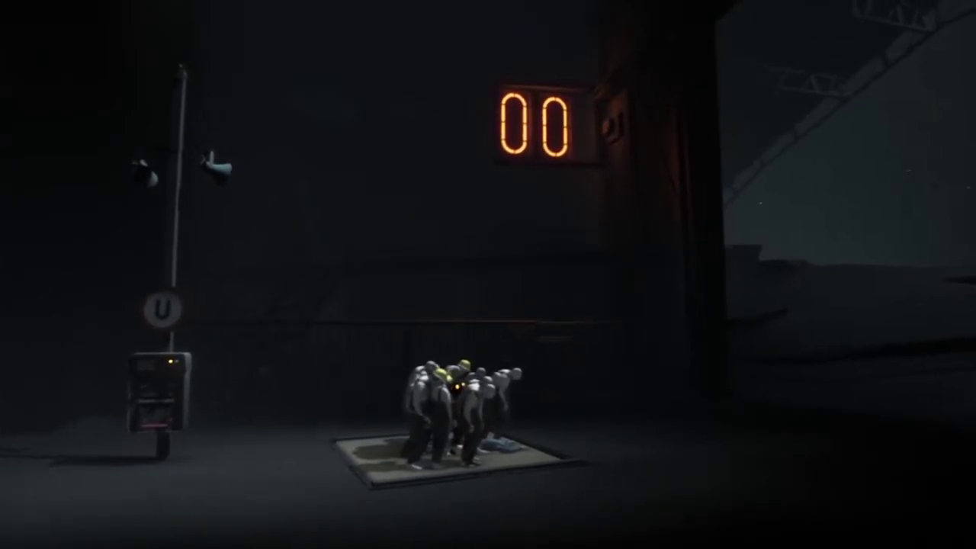
{"action": "key", "text": "Right"}
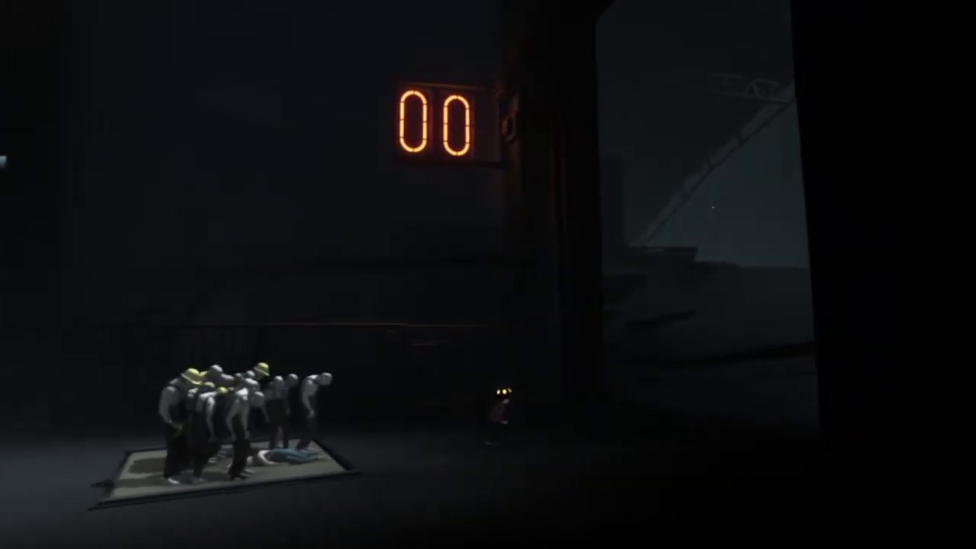
{"action": "key", "text": "Right"}
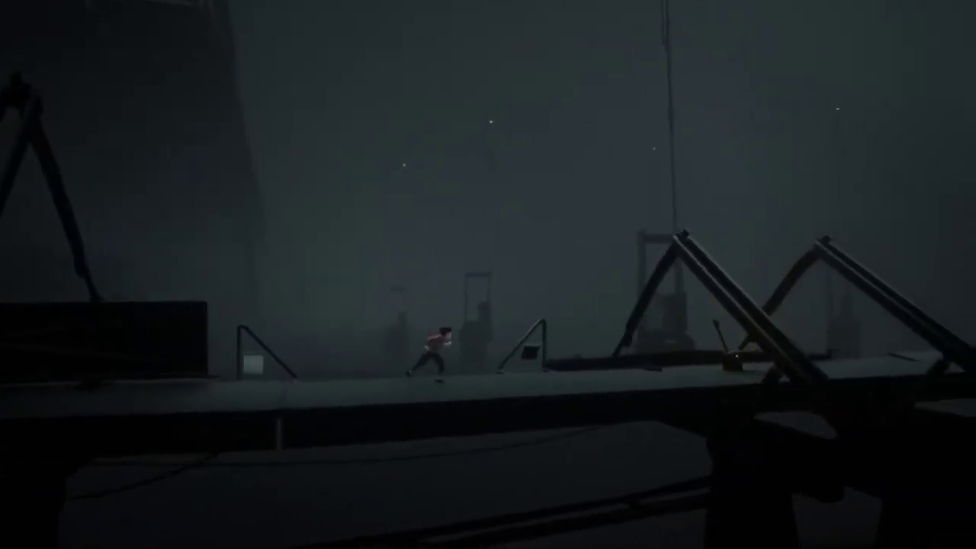
{"action": "key", "text": "Right"}
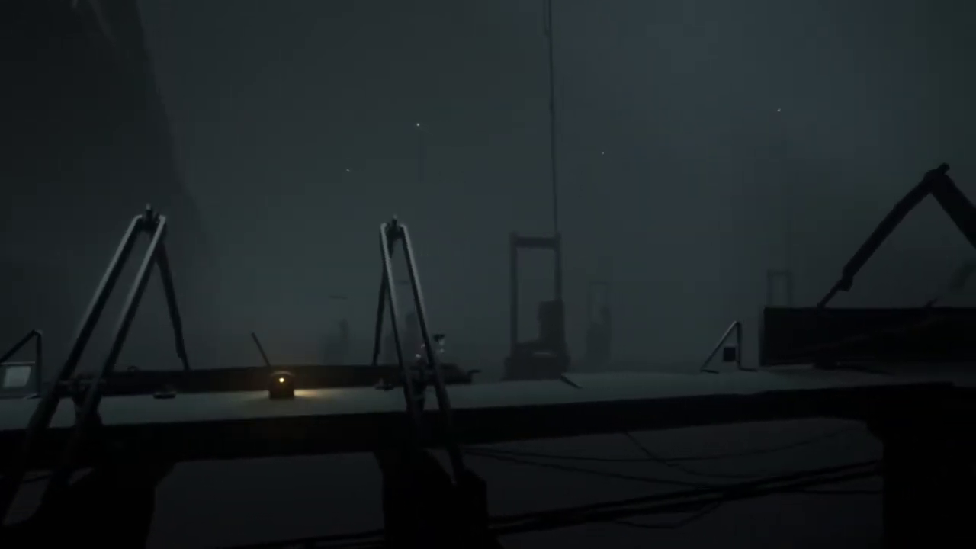
{"action": "key", "text": "Right"}
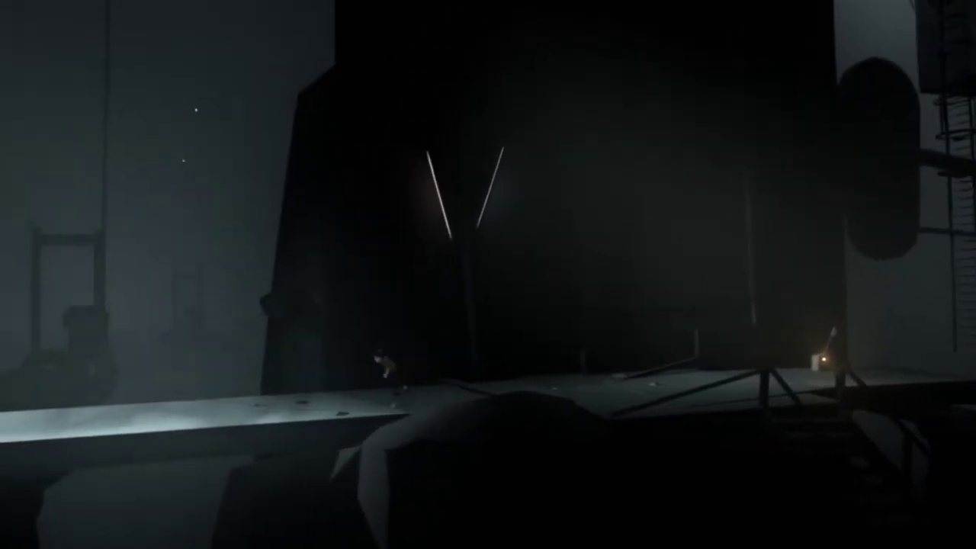
{"action": "key", "text": "Left"}
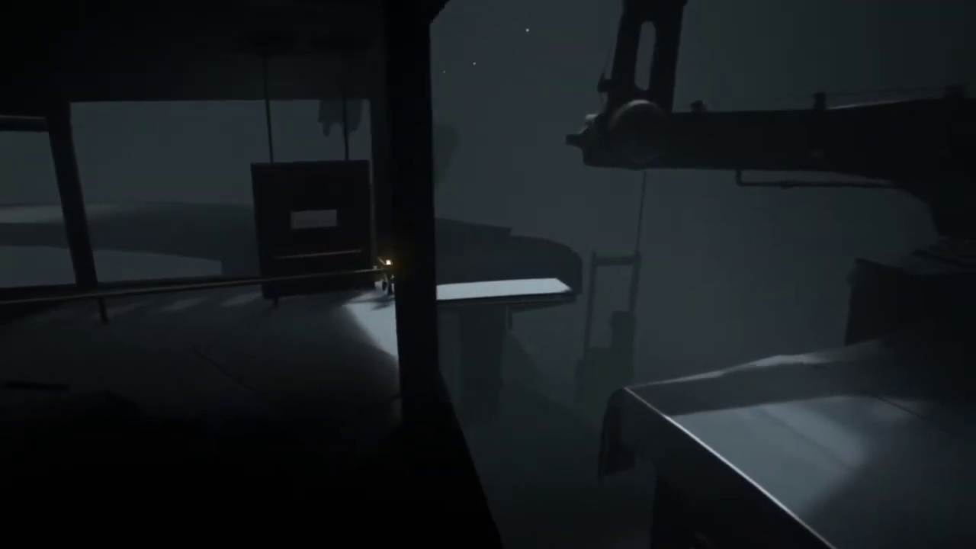
- Run along the ledge, jump to the next platform, and run off onto the lower floor
{"action": "key", "text": "space"}
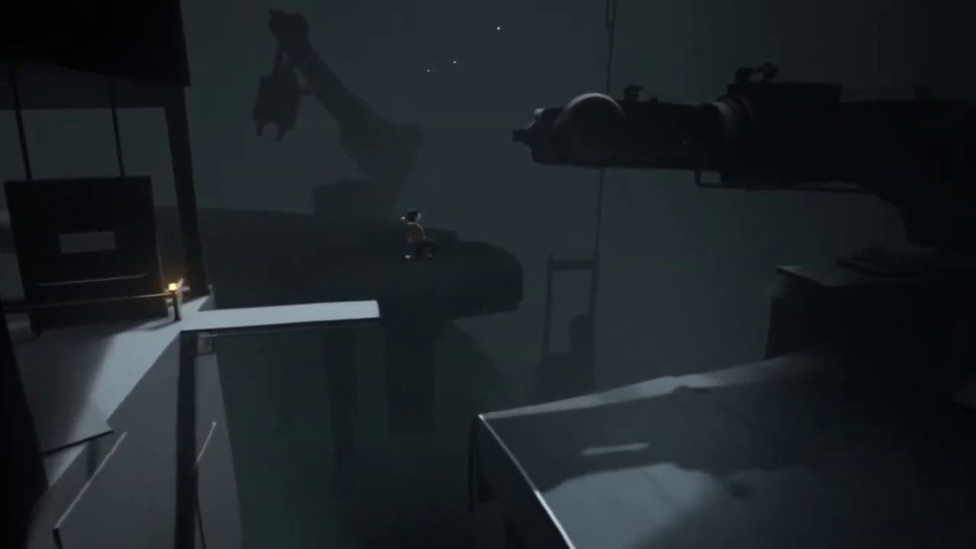
{"action": "key", "text": "Right"}
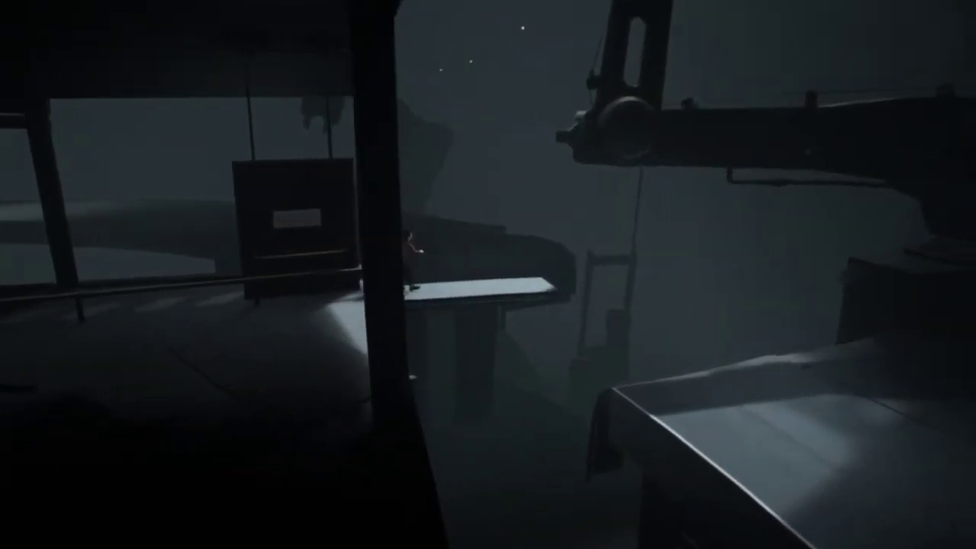
{"action": "key", "text": "Right"}
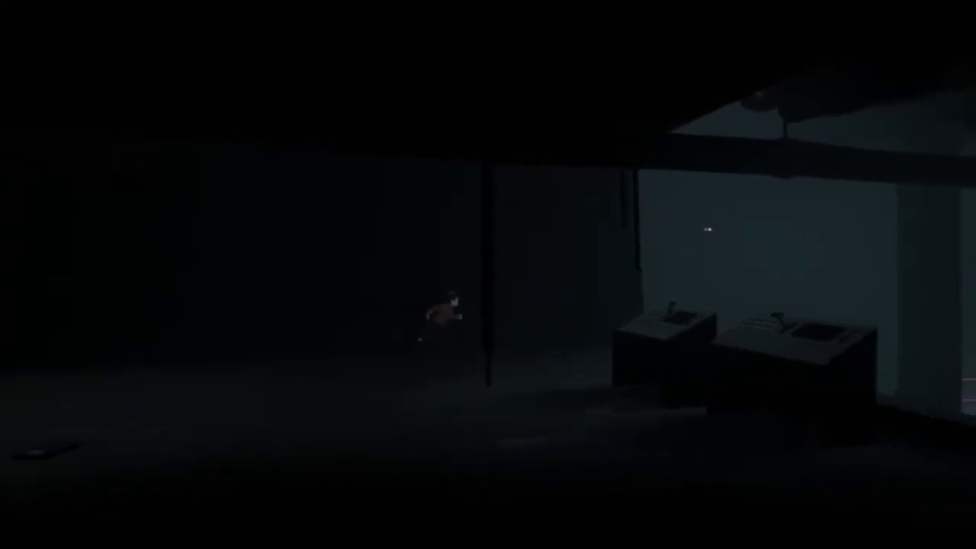
{"action": "key", "text": "Right"}
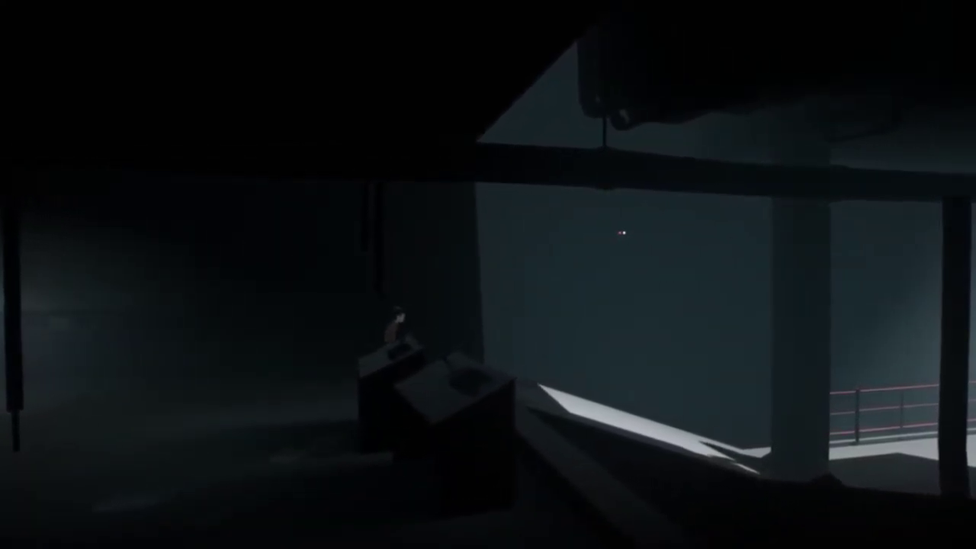
- Drop off the desks, run down the lit slope and walkway, and cross the crate to the pulley platform
{"action": "key", "text": "Right"}
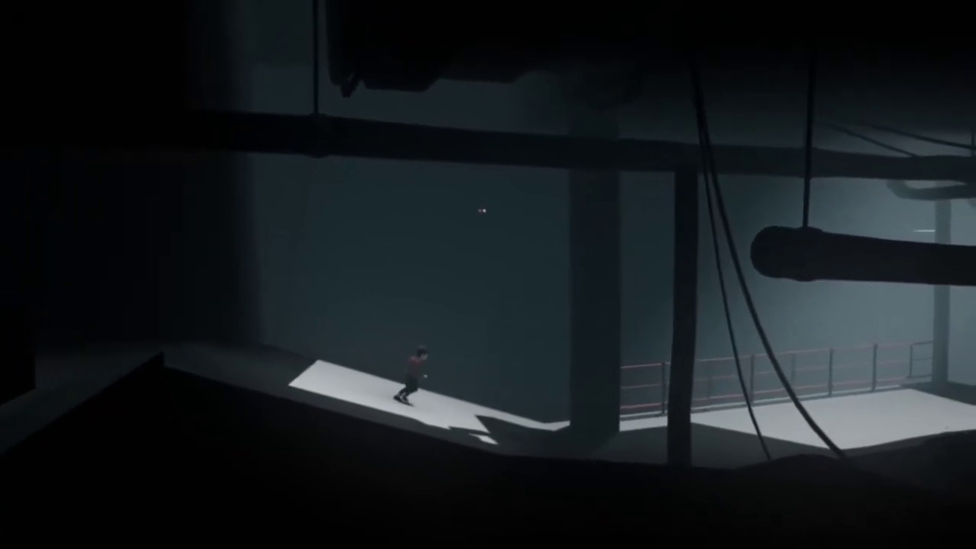
{"action": "key", "text": "Right"}
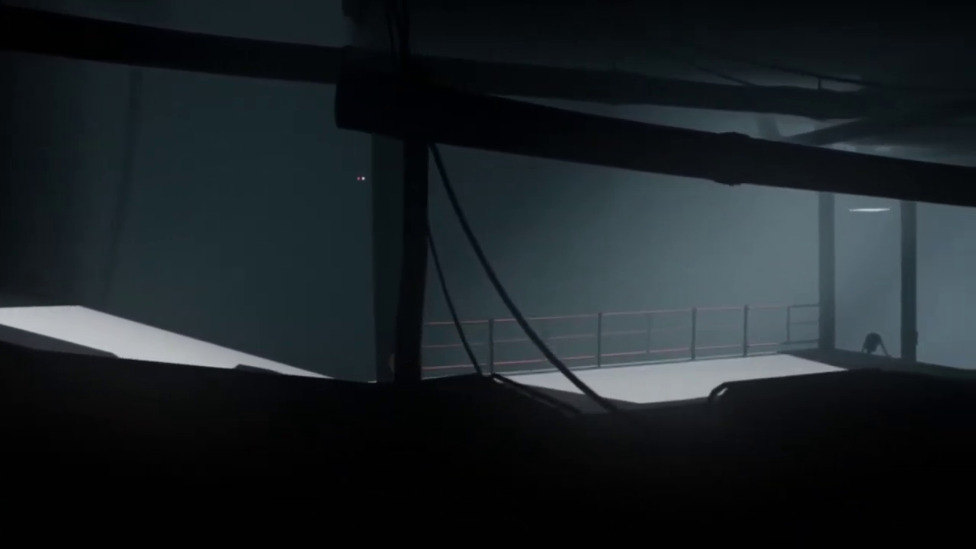
{"action": "key", "text": "Right"}
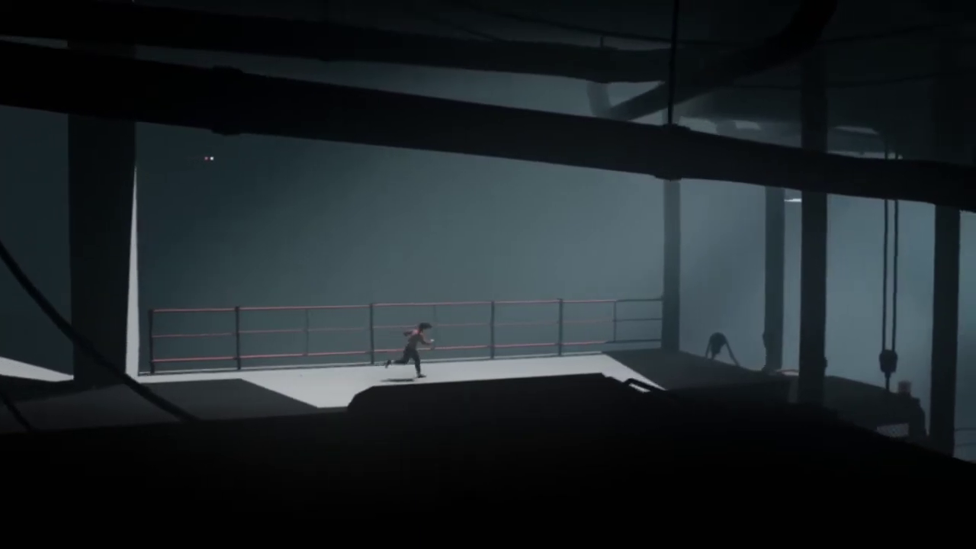
{"action": "key", "text": "Right"}
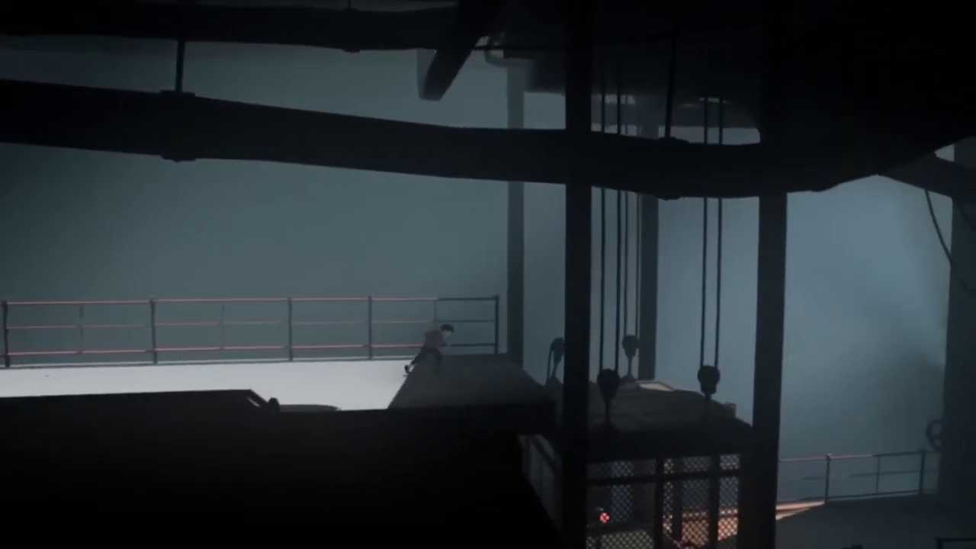
{"action": "key", "text": "Right"}
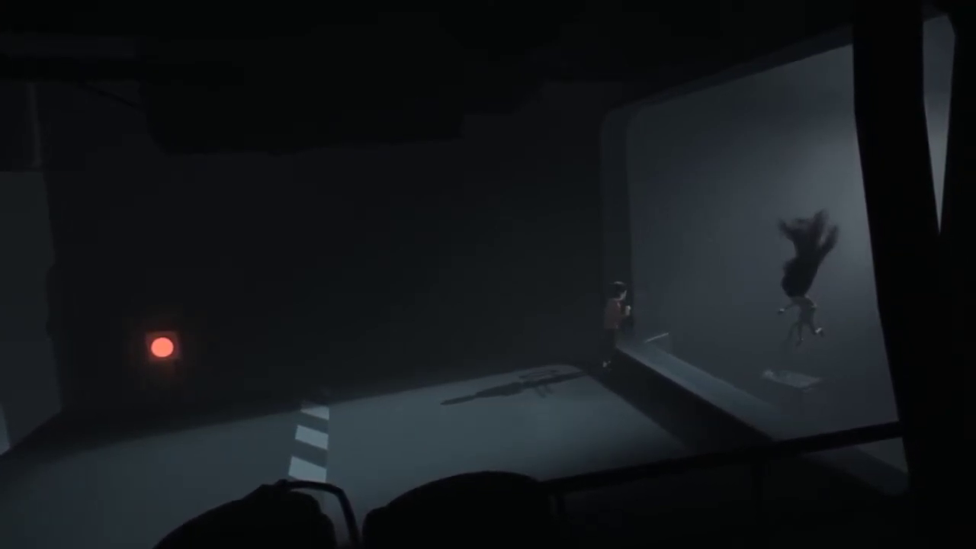
- Walk away from the water tank, past the red light, and crouch at the floor hatch
{"action": "key", "text": "Left"}
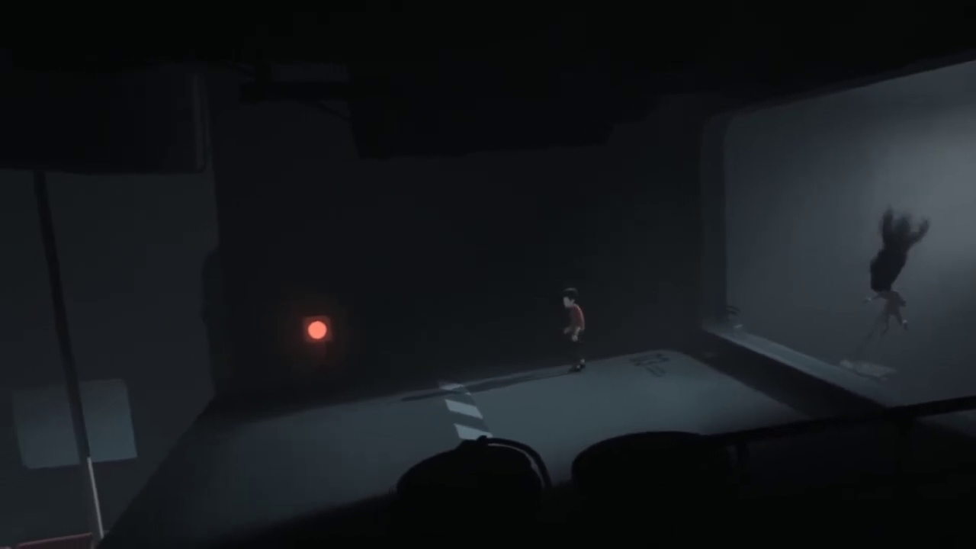
{"action": "key", "text": "Right"}
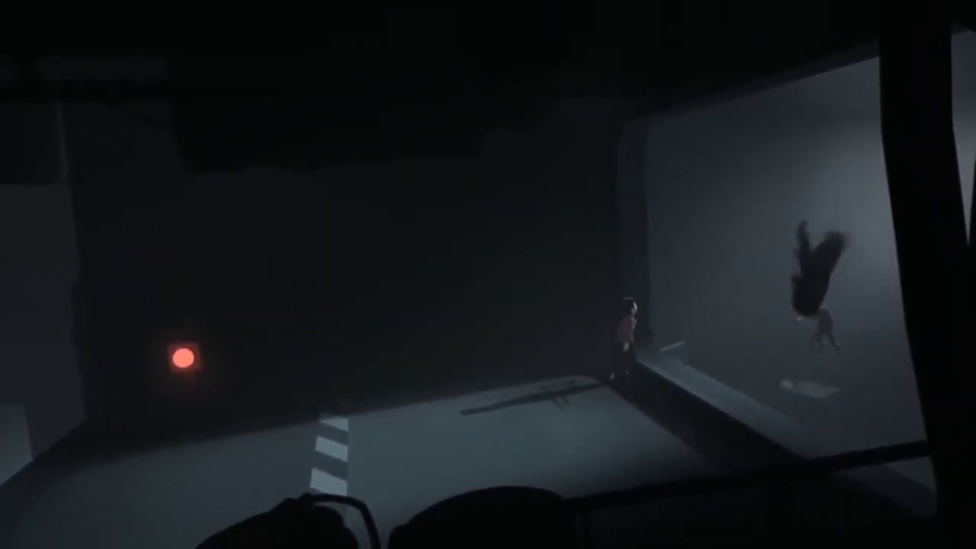
{"action": "key", "text": "Left"}
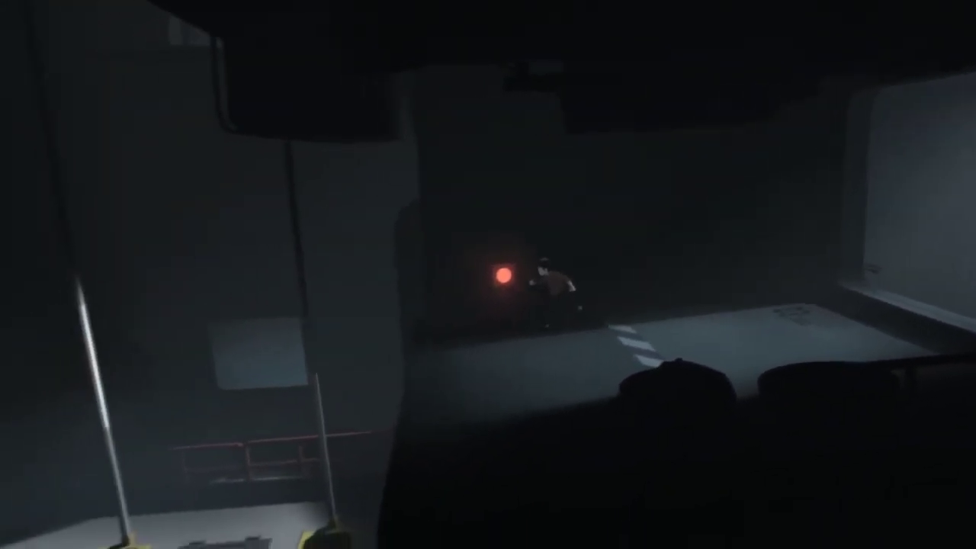
{"action": "key", "text": "Left"}
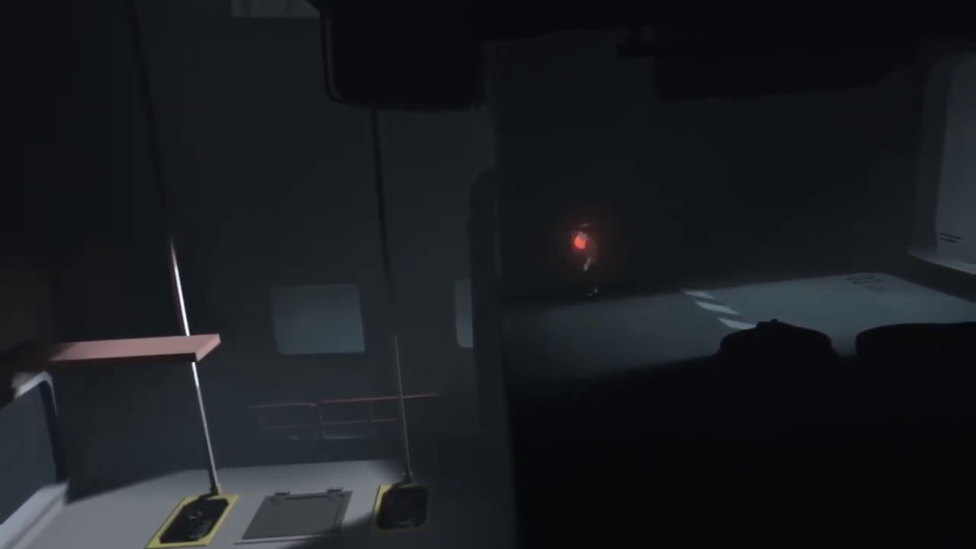
{"action": "key", "text": "Left"}
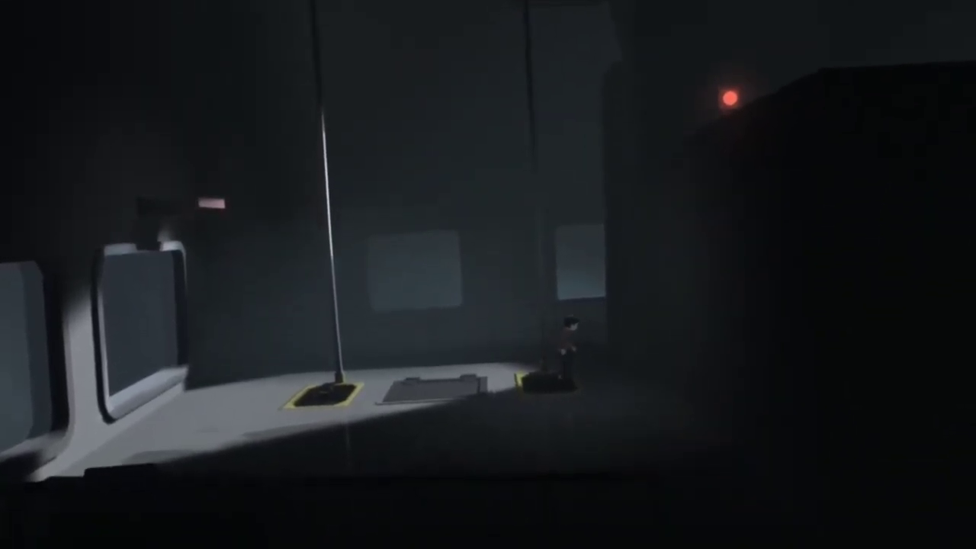
- Use the hatches and the rising crate to leap up onto the ledge and shelf box
{"action": "key", "text": "Left"}
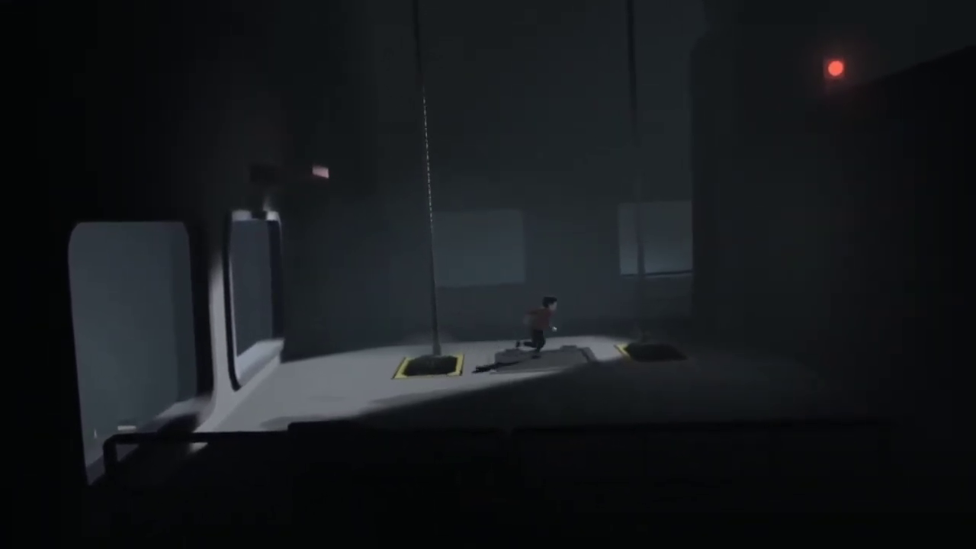
{"action": "key", "text": "Right"}
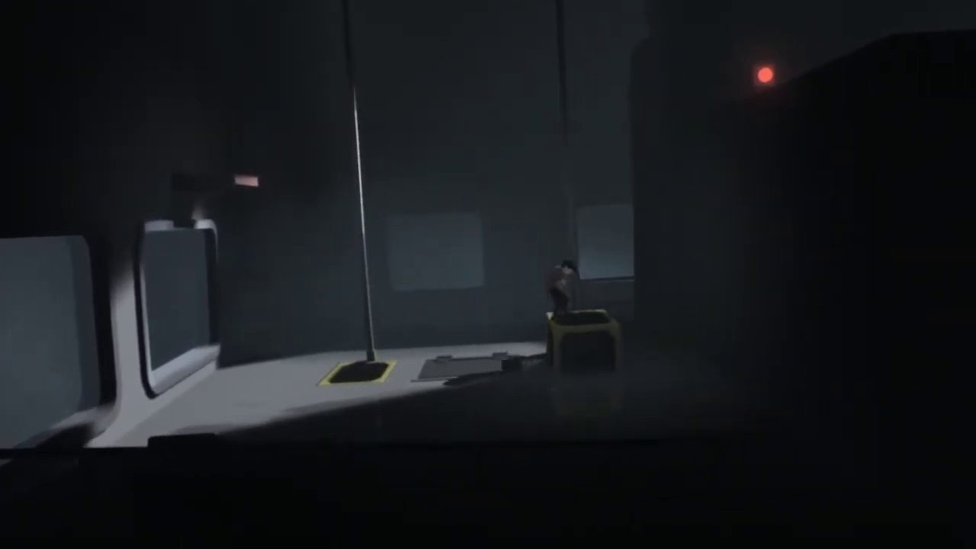
{"action": "key", "text": "Right"}
{"action": "key", "text": "space"}
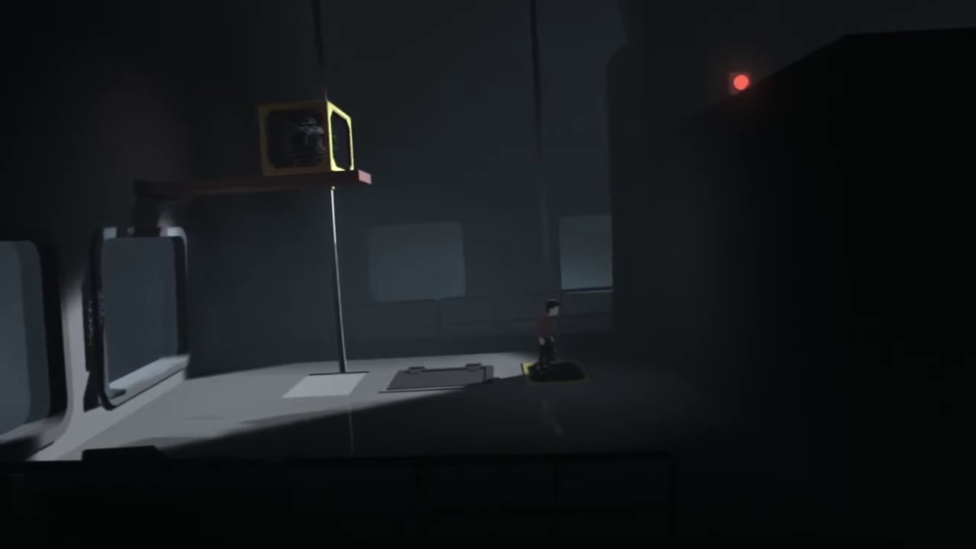
{"action": "key", "text": "Left"}
{"action": "key", "text": "space"}
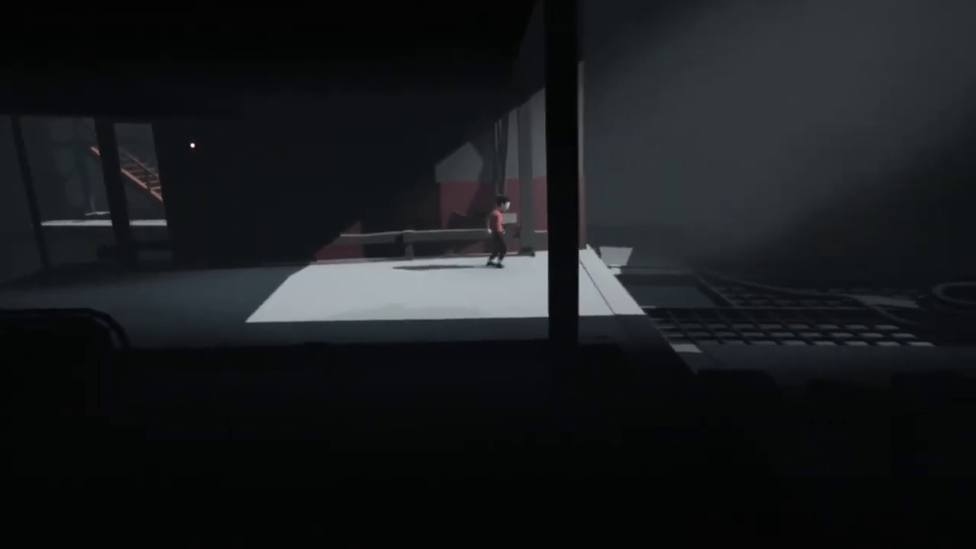
{"action": "key", "text": "Right"}
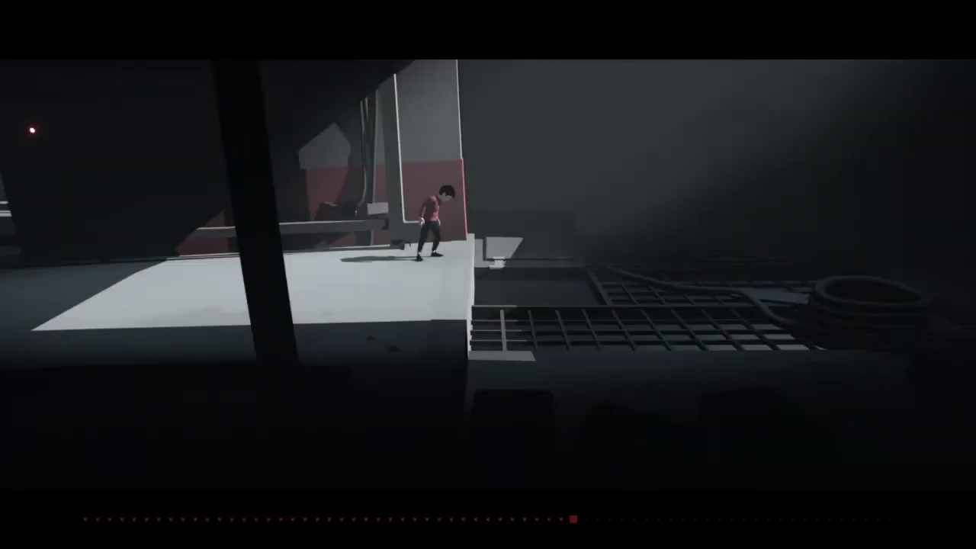
- Run to the edge of the lit floor, browse Load checkpoint, and return to the current checkpoint
{"action": "key", "text": "Left"}
{"action": "key", "text": "Right"}
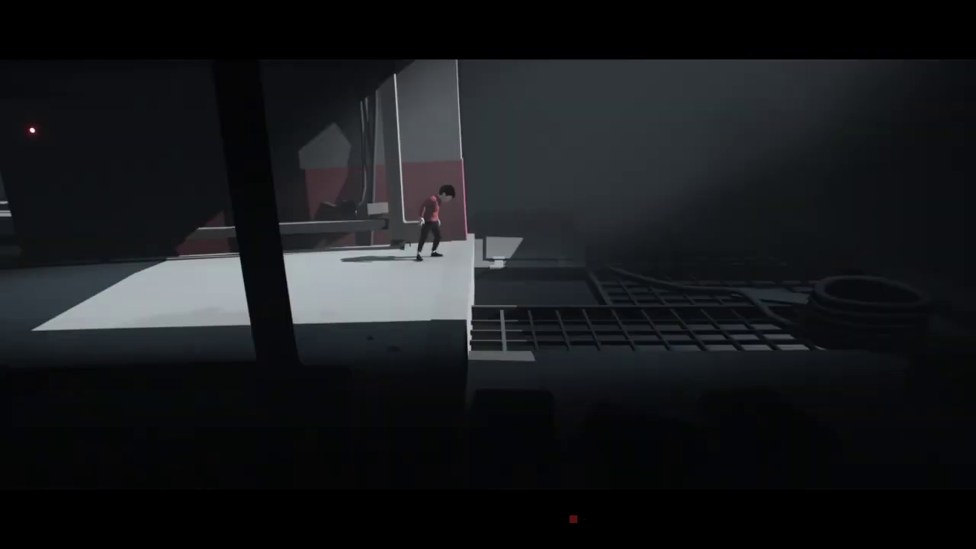